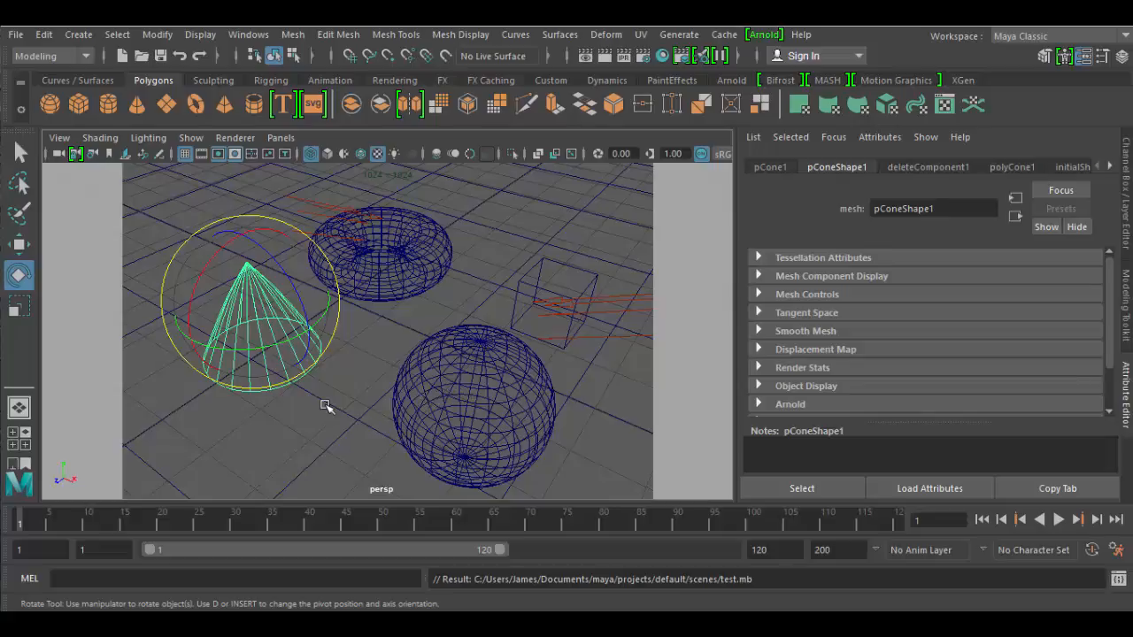
Switch the perspective view to shaded display and back to wireframe, then clear the cone's selection.
{"action": "mouse_move", "coordinate": [333, 403]}
{"action": "left_mouse_down", "text": "alt"}
{"action": "mouse_move", "coordinate": [336, 344]}
{"action": "mouse_move", "coordinate": [384, 372]}
{"action": "mouse_move", "coordinate": [653, 390]}
{"action": "mouse_move", "coordinate": [278, 384]}
{"action": "mouse_move", "coordinate": [331, 395]}
{"action": "mouse_move", "coordinate": [374, 381]}
{"action": "left_mouse_up", "text": "alt"}
{"action": "key", "text": "5"}
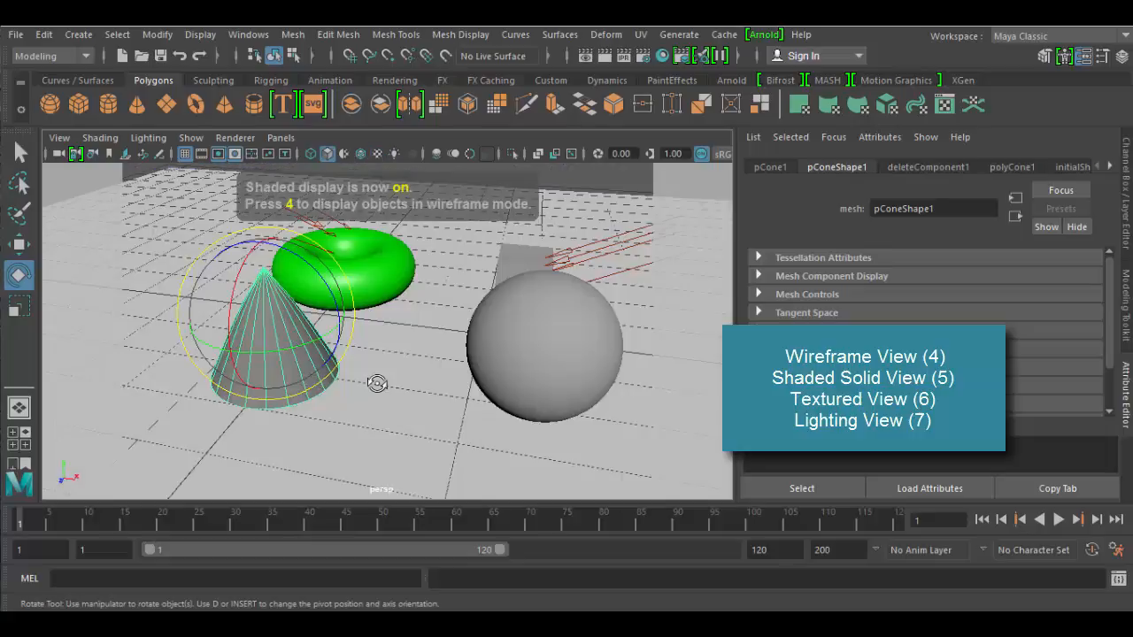
{"action": "mouse_move", "coordinate": [359, 406]}
{"action": "left_mouse_down", "text": "alt"}
{"action": "mouse_move", "coordinate": [544, 430]}
{"action": "mouse_move", "coordinate": [539, 417]}
{"action": "mouse_move", "coordinate": [447, 426]}
{"action": "mouse_move", "coordinate": [291, 397]}
{"action": "mouse_move", "coordinate": [507, 404]}
{"action": "mouse_move", "coordinate": [500, 411]}
{"action": "left_mouse_up", "text": "alt"}
{"action": "key", "text": "4"}
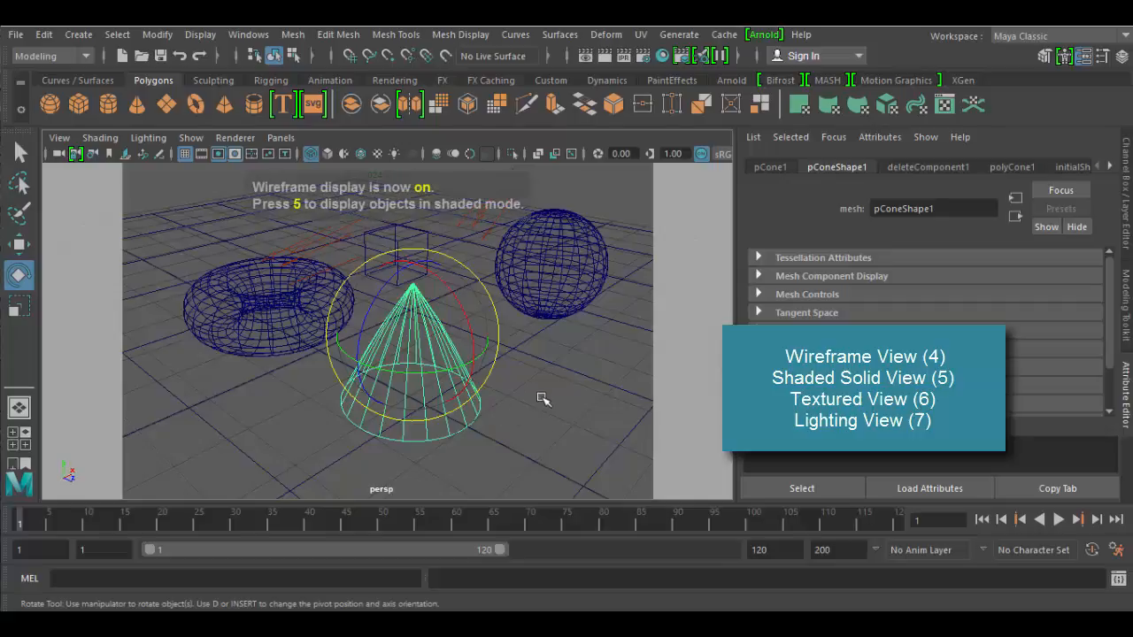
{"action": "left_click_drag", "start_coordinate": [585, 402], "coordinate": [463, 384], "text": "alt"}
{"action": "left_click", "coordinate": [433, 399]}
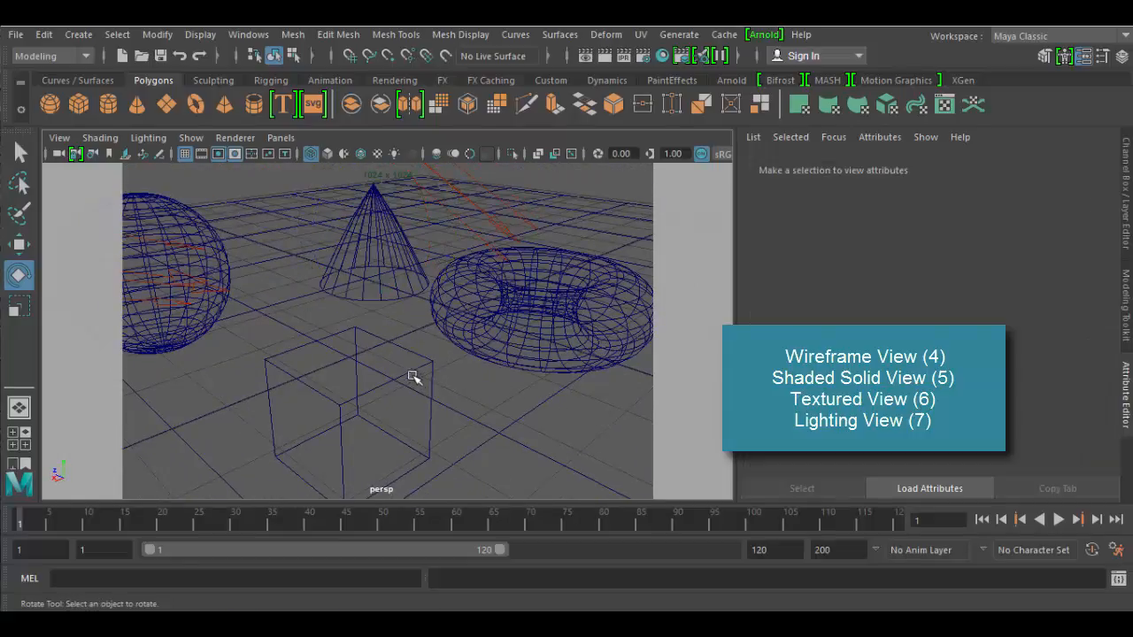
Select the cube in wireframe, enter vertex component mode, and pick its rear bottom corner vertex.
{"action": "left_click", "coordinate": [408, 371]}
{"action": "middle_click_drag", "start_coordinate": [488, 402], "coordinate": [496, 339], "text": "alt"}
{"action": "right_click_drag", "start_coordinate": [496, 339], "coordinate": [512, 430], "text": "alt"}
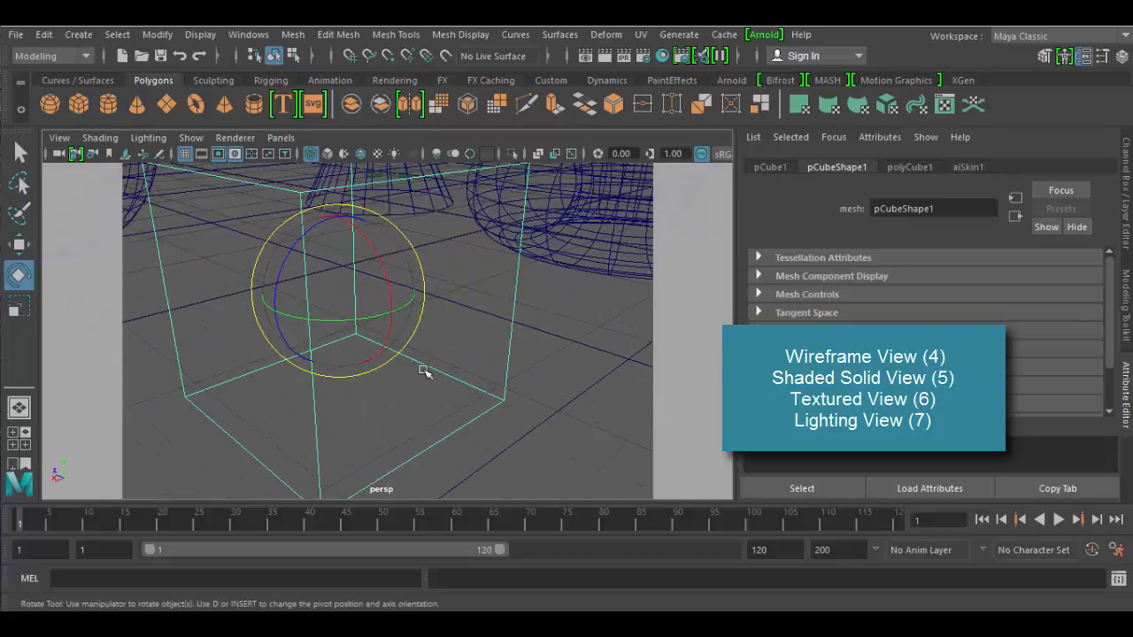
{"action": "key", "text": "q"}
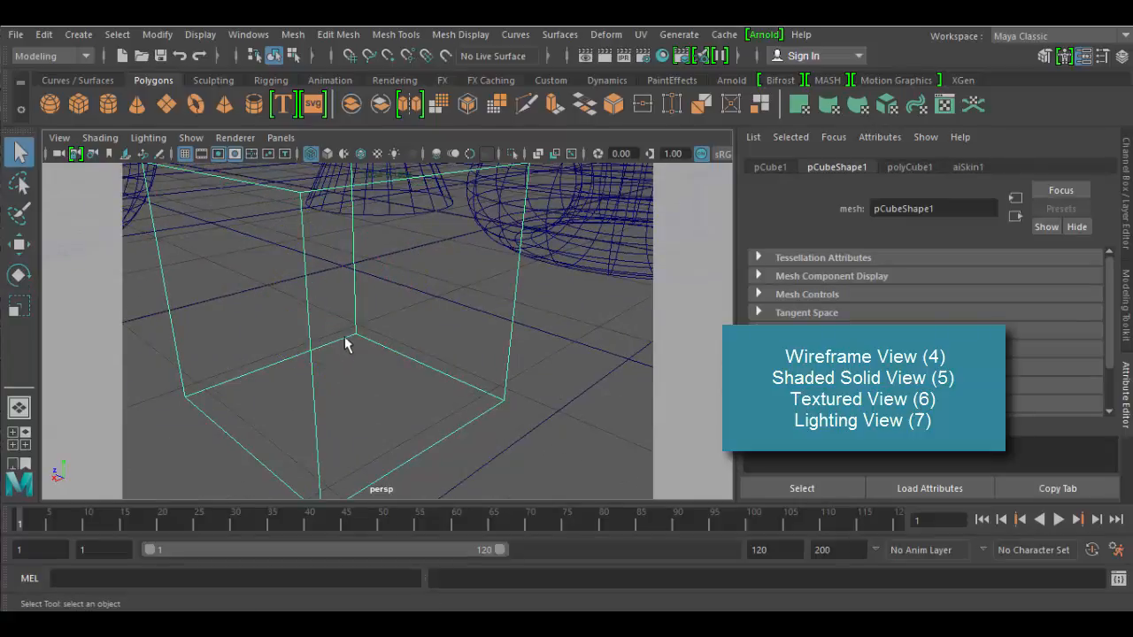
{"action": "right_click", "coordinate": [357, 342]}
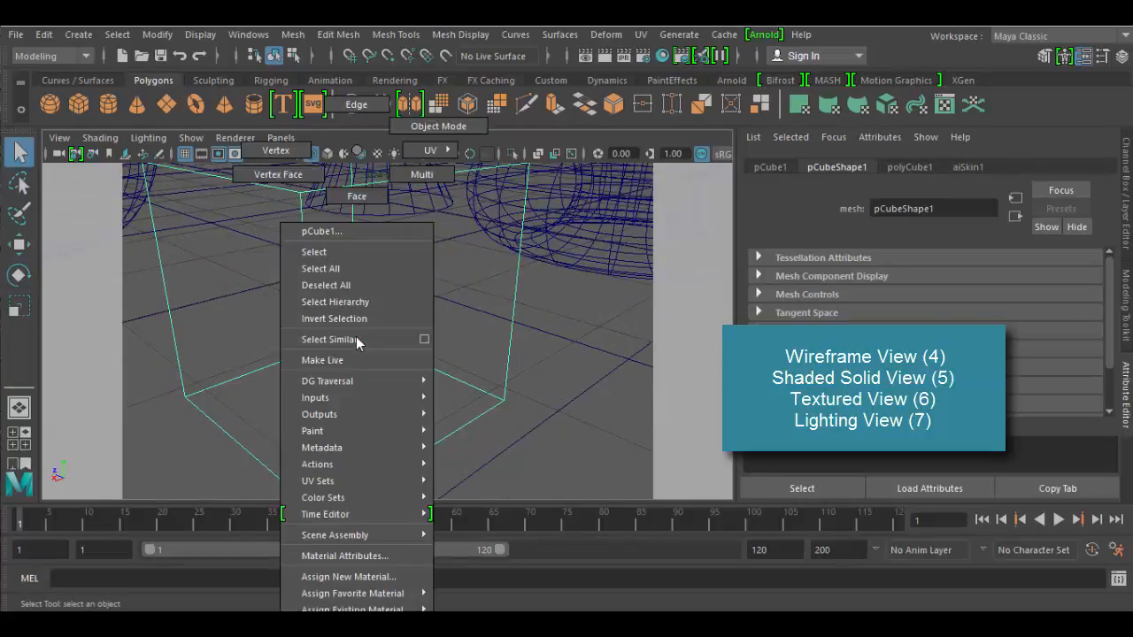
{"action": "left_click", "coordinate": [275, 151]}
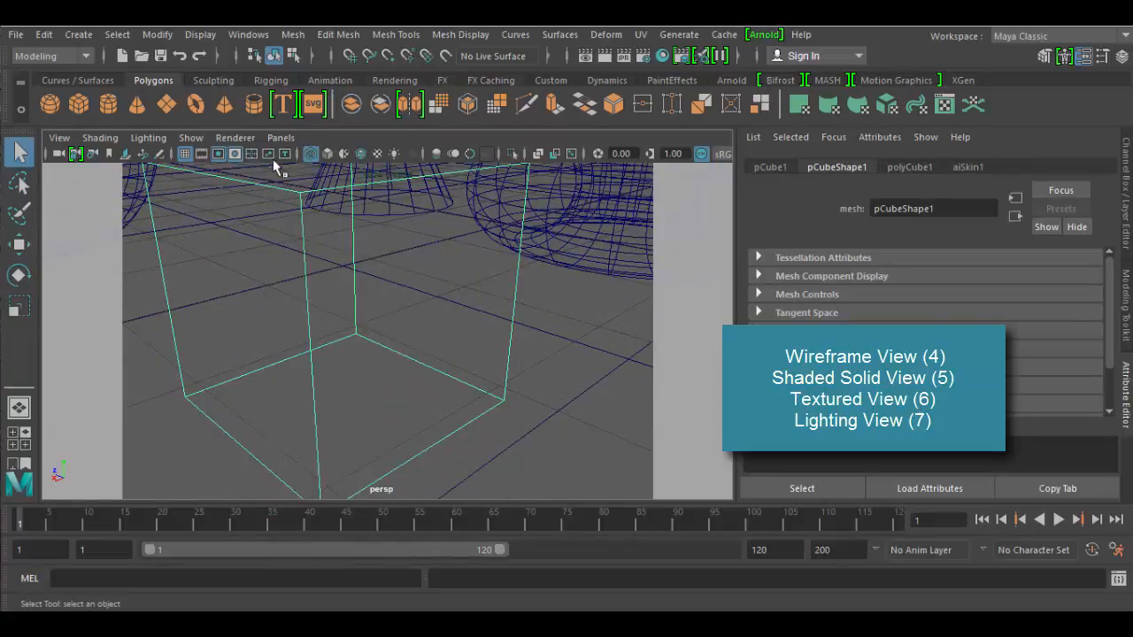
{"action": "left_click", "coordinate": [358, 335]}
{"action": "right_click_drag", "start_coordinate": [427, 396], "coordinate": [377, 320], "text": "alt"}
{"action": "left_click_drag", "start_coordinate": [474, 381], "coordinate": [417, 383], "text": "alt"}
{"action": "right_click_drag", "start_coordinate": [417, 383], "coordinate": [512, 442], "text": "alt"}
{"action": "middle_click_drag", "start_coordinate": [495, 420], "coordinate": [542, 419], "text": "alt"}
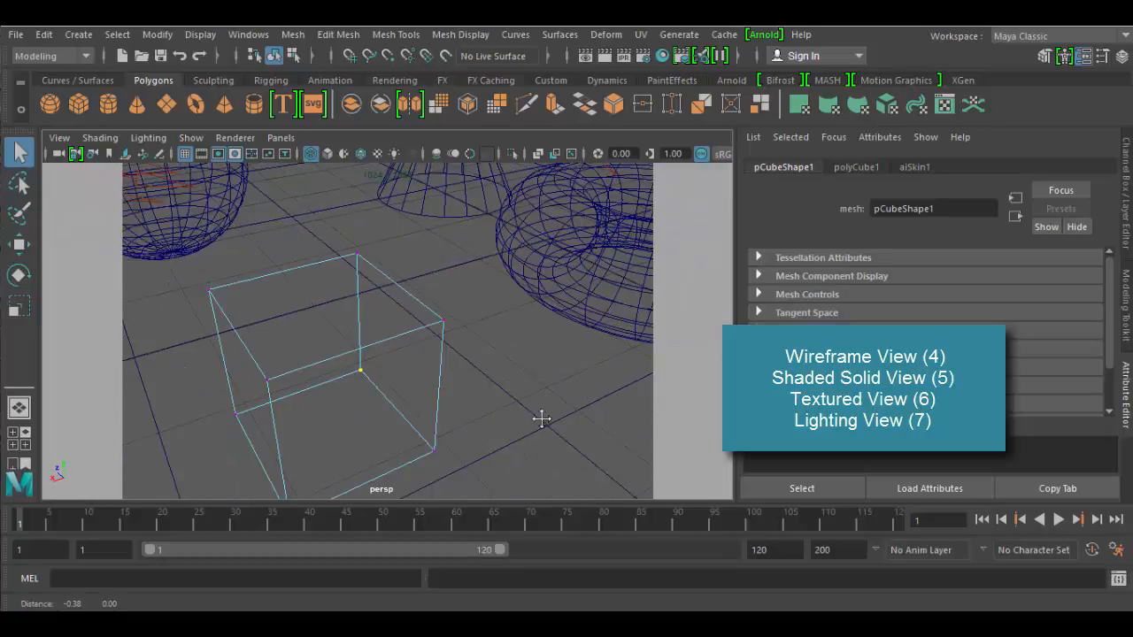
Turn on shaded display and return the cube from vertex mode to object mode.
{"action": "key", "text": "5"}
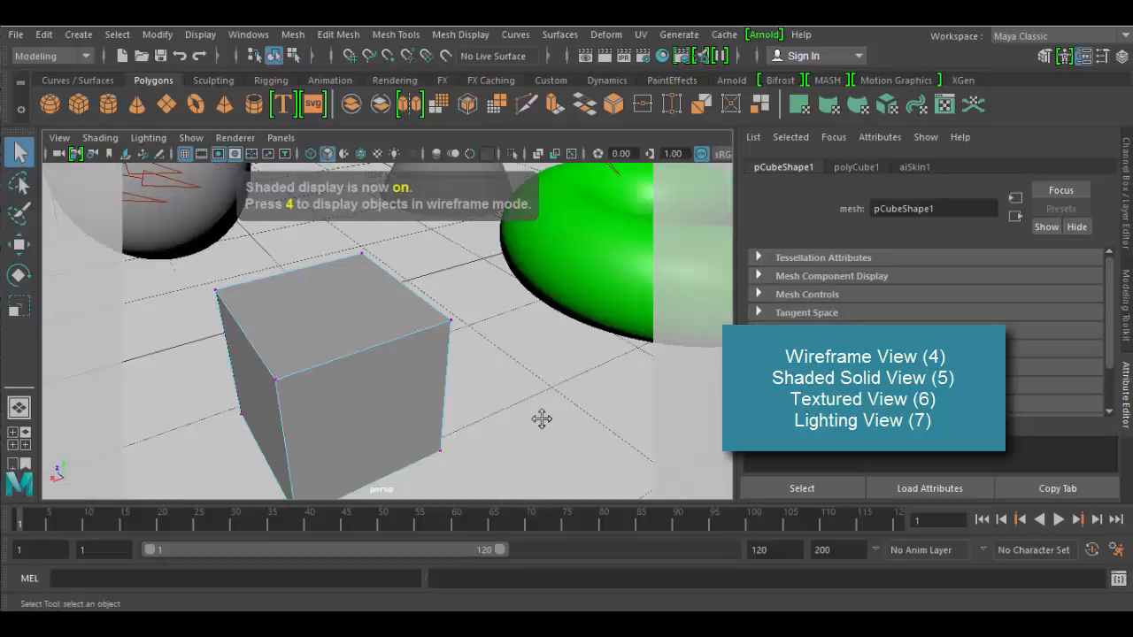
{"action": "right_click_drag", "start_coordinate": [364, 305], "coordinate": [433, 126]}
{"action": "scroll", "coordinate": [419, 352], "scroll_direction": "down", "scroll_amount": 5}
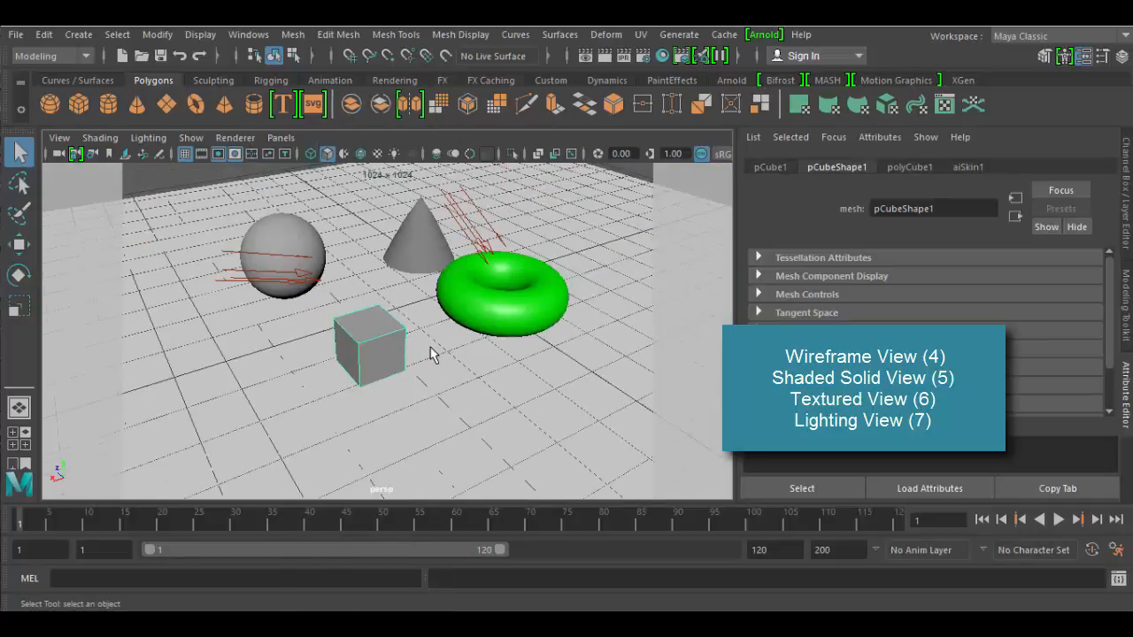
Inspect the shaded objects from the opposite side, selecting the torus, the floor plane and the cone in turn.
{"action": "left_click_drag", "start_coordinate": [526, 367], "coordinate": [563, 352], "text": "alt"}
{"action": "middle_click_drag", "start_coordinate": [480, 344], "coordinate": [444, 440], "text": "alt"}
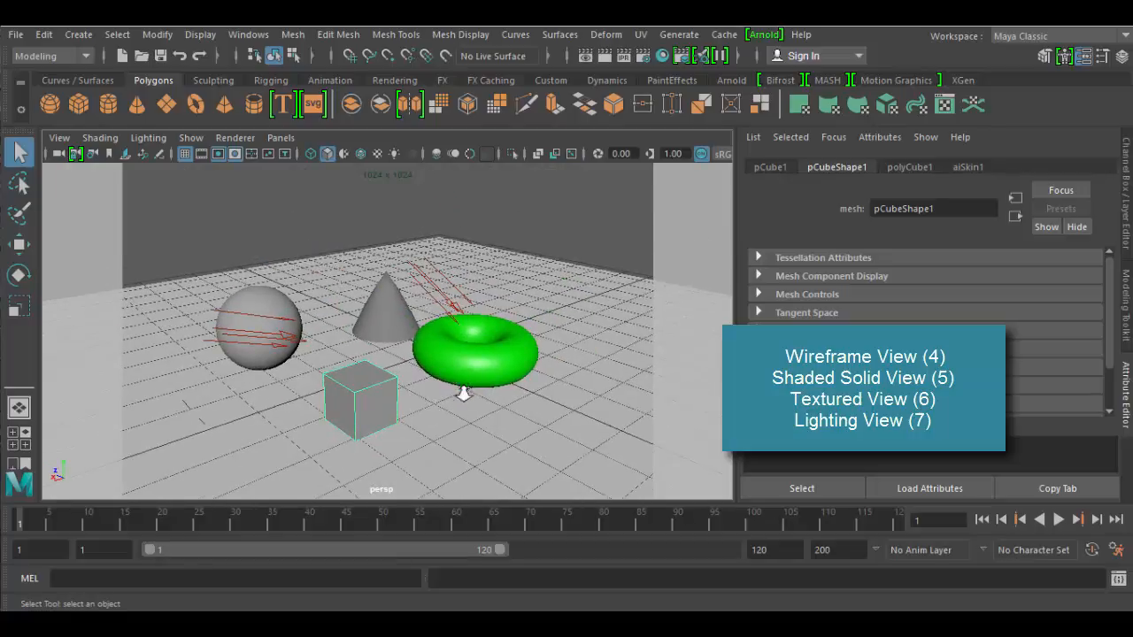
{"action": "right_click_drag", "start_coordinate": [463, 392], "coordinate": [528, 454], "text": "alt"}
{"action": "left_click_drag", "start_coordinate": [473, 459], "coordinate": [147, 461], "text": "alt"}
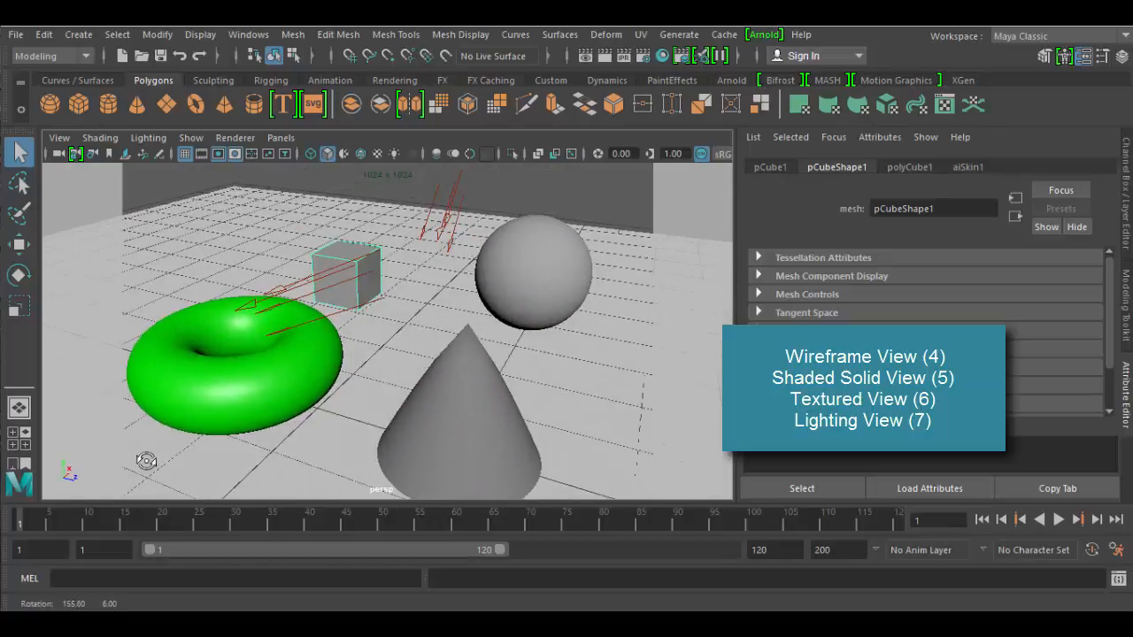
{"action": "middle_click_drag", "start_coordinate": [369, 415], "coordinate": [392, 392], "text": "alt"}
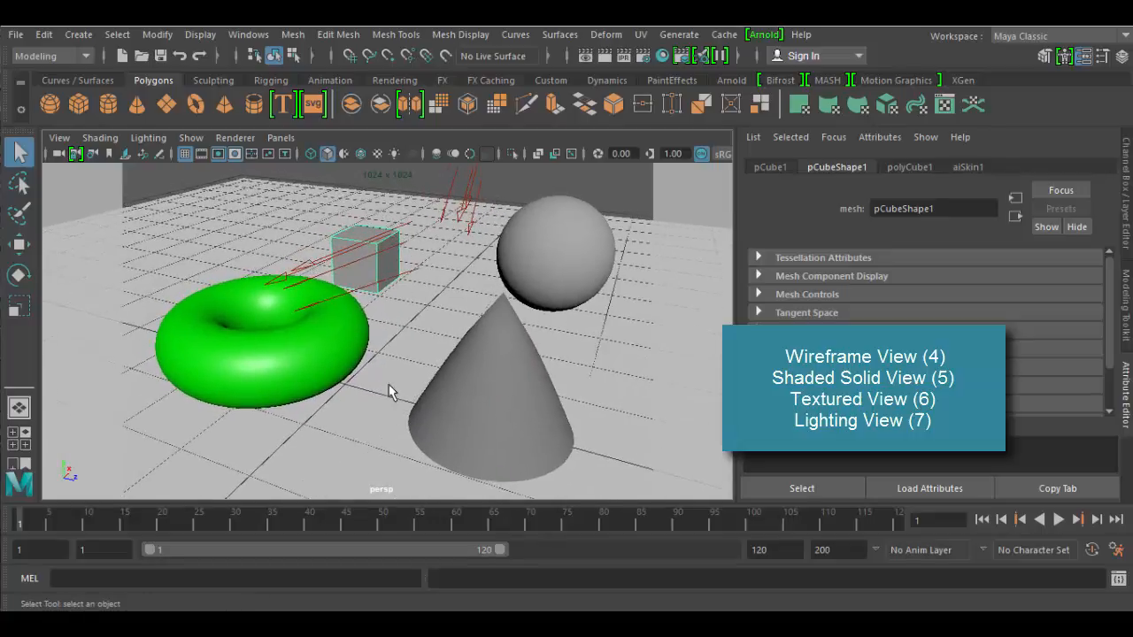
{"action": "left_click", "coordinate": [301, 363]}
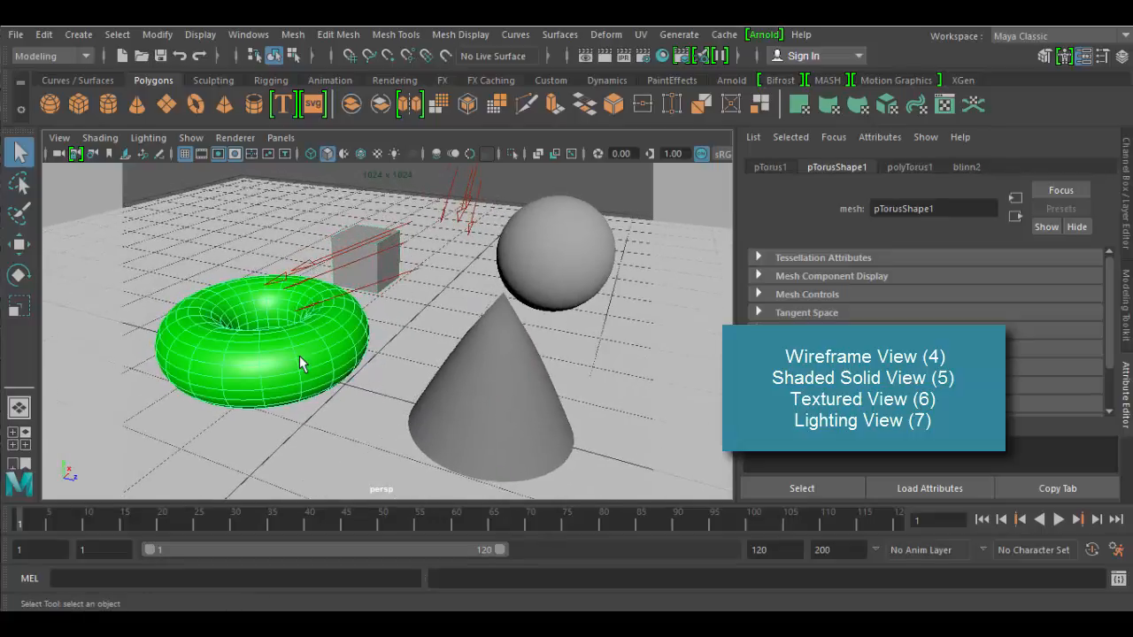
{"action": "left_click", "coordinate": [316, 430]}
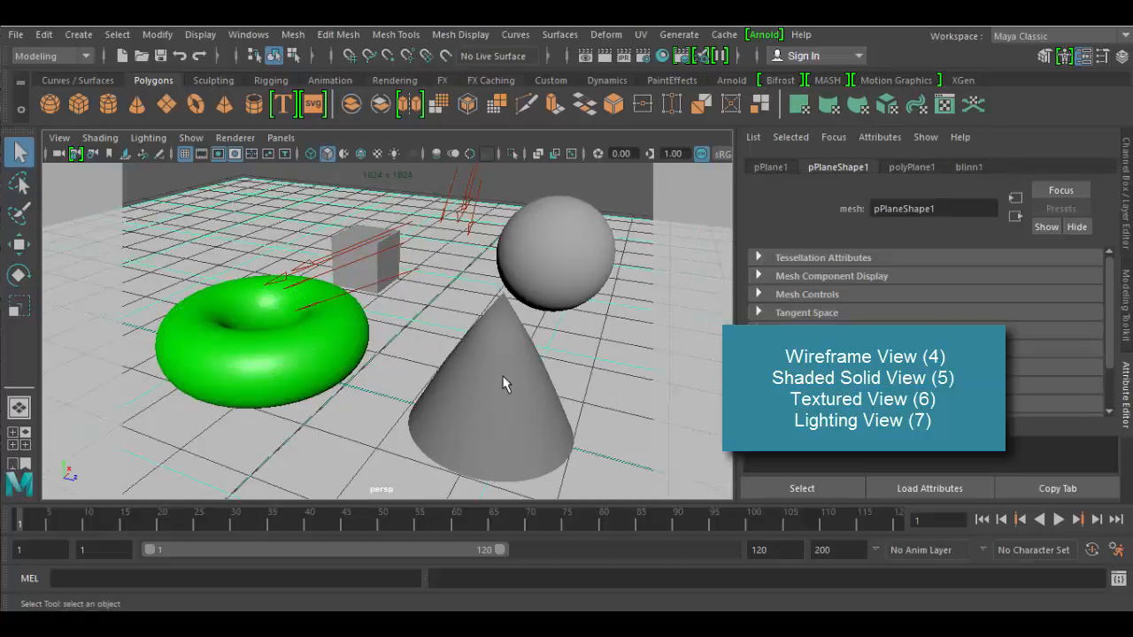
{"action": "left_click", "coordinate": [504, 434]}
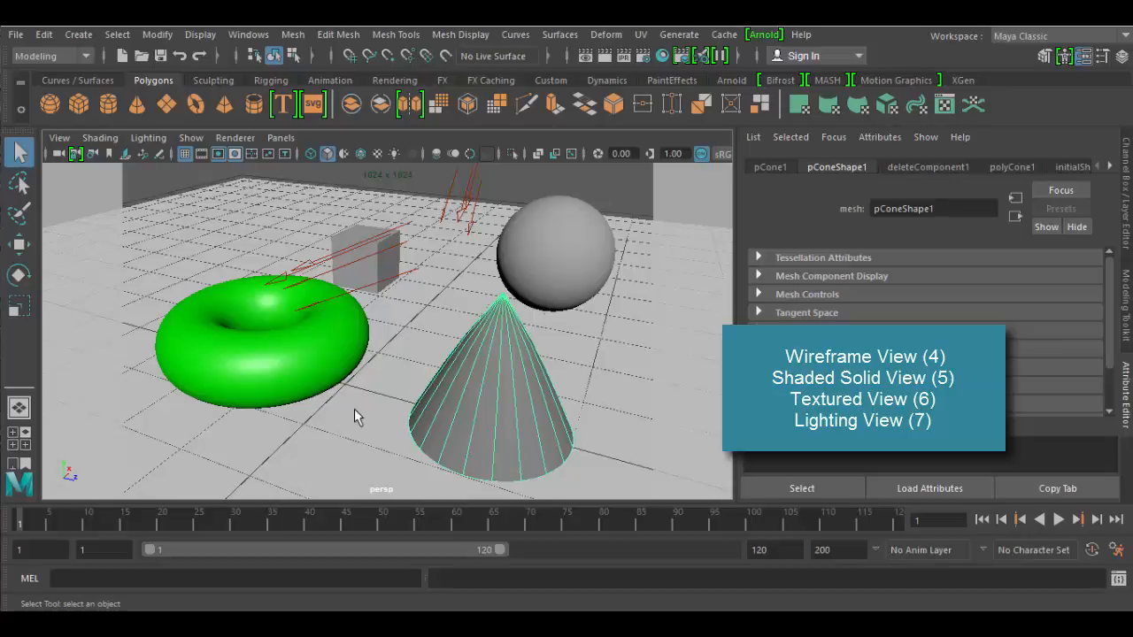
Turn on textured display and toggle it against plain shading to compare the sphere's surface.
{"action": "key", "text": "6"}
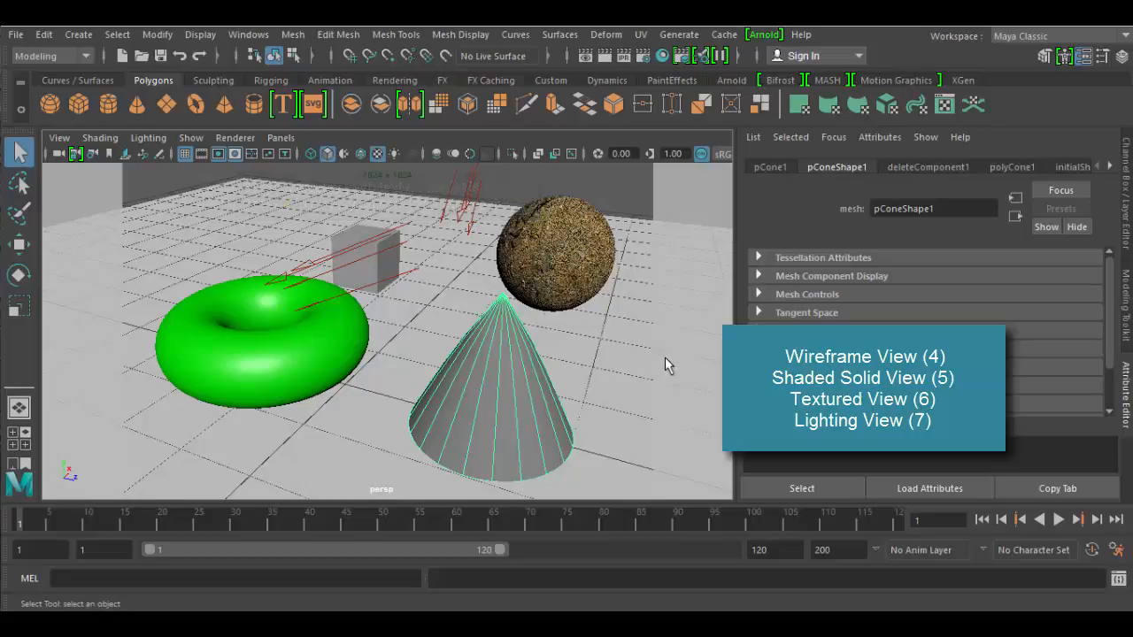
{"action": "left_click_drag", "start_coordinate": [666, 364], "coordinate": [470, 363], "text": "alt"}
{"action": "left_click", "coordinate": [451, 382]}
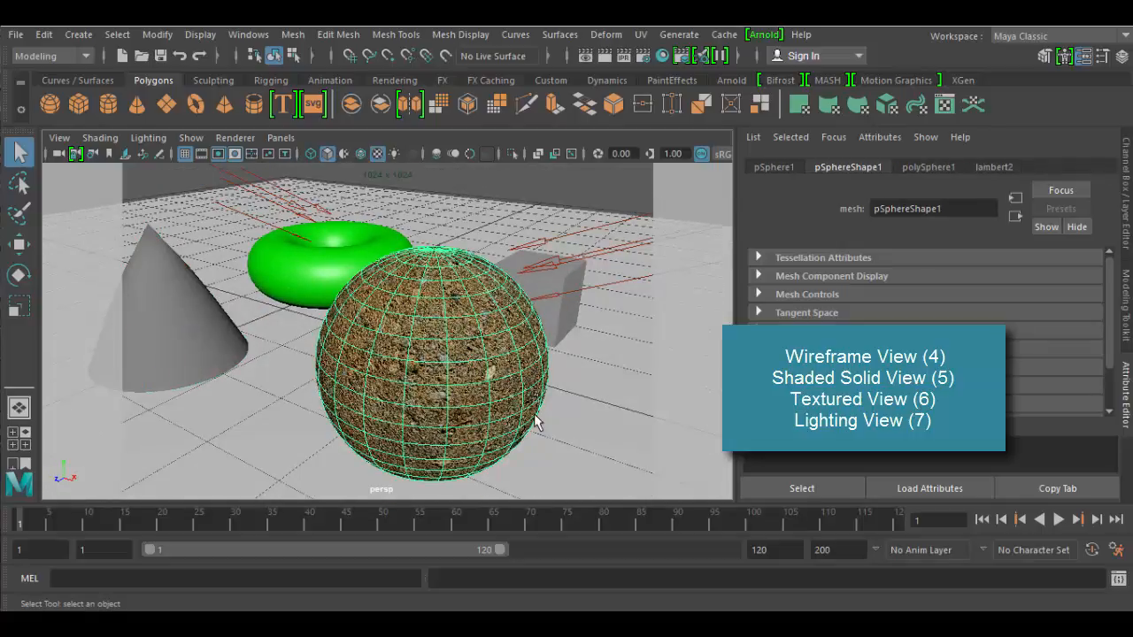
{"action": "key", "text": "5"}
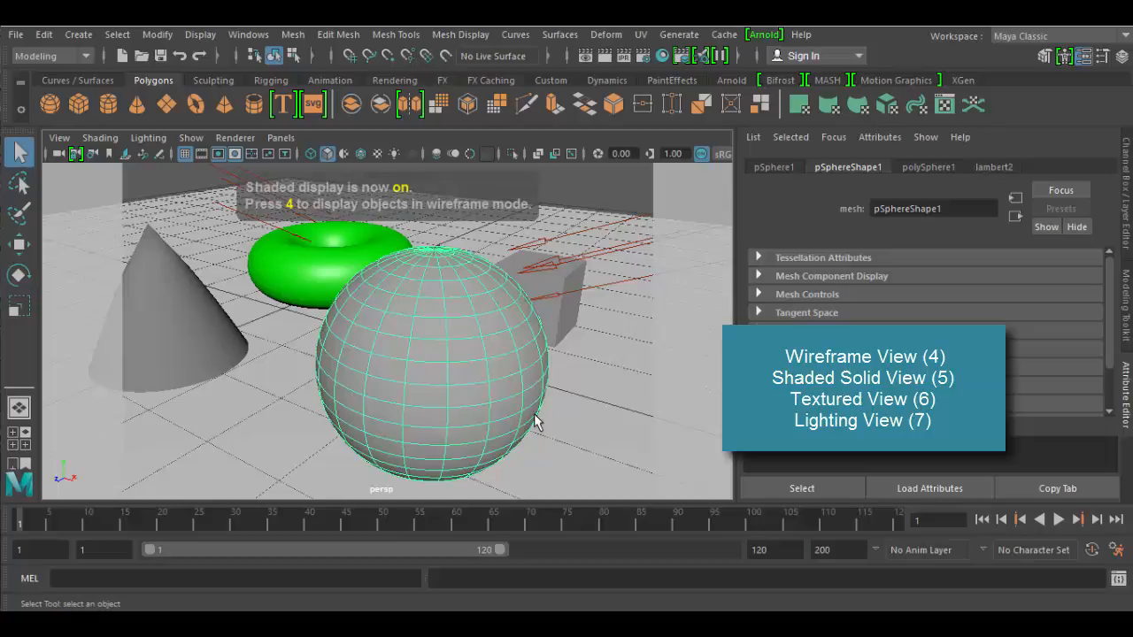
{"action": "key", "text": "6"}
{"action": "left_click", "coordinate": [572, 409]}
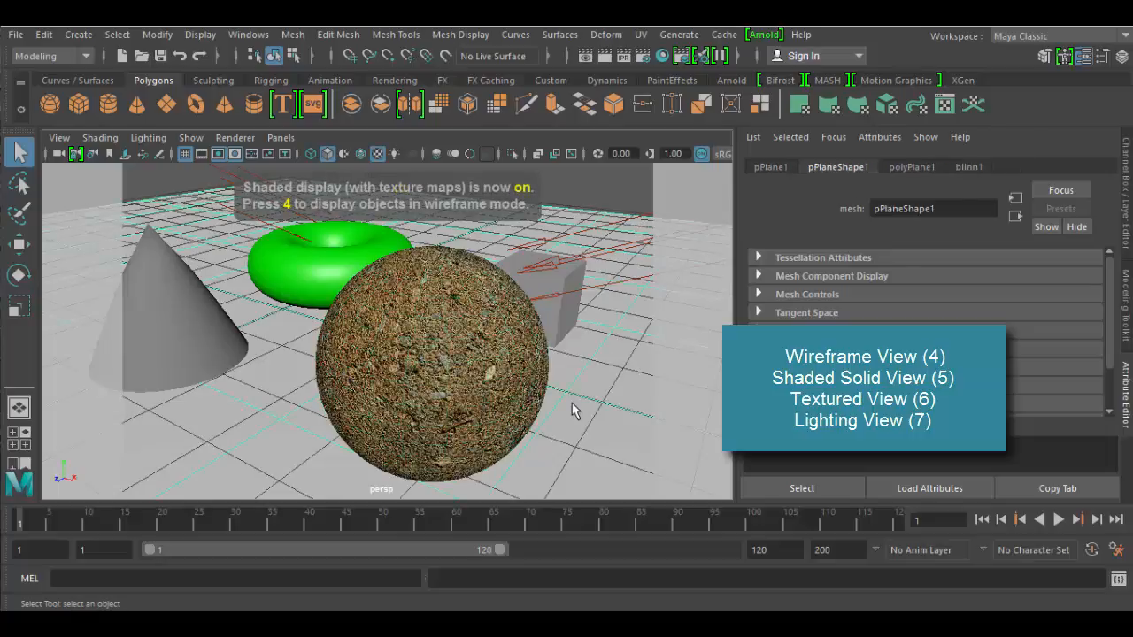
Display the viewport with all scene lights and select the directional light near the cube.
{"action": "scroll", "coordinate": [469, 379], "scroll_direction": "down", "scroll_amount": 3}
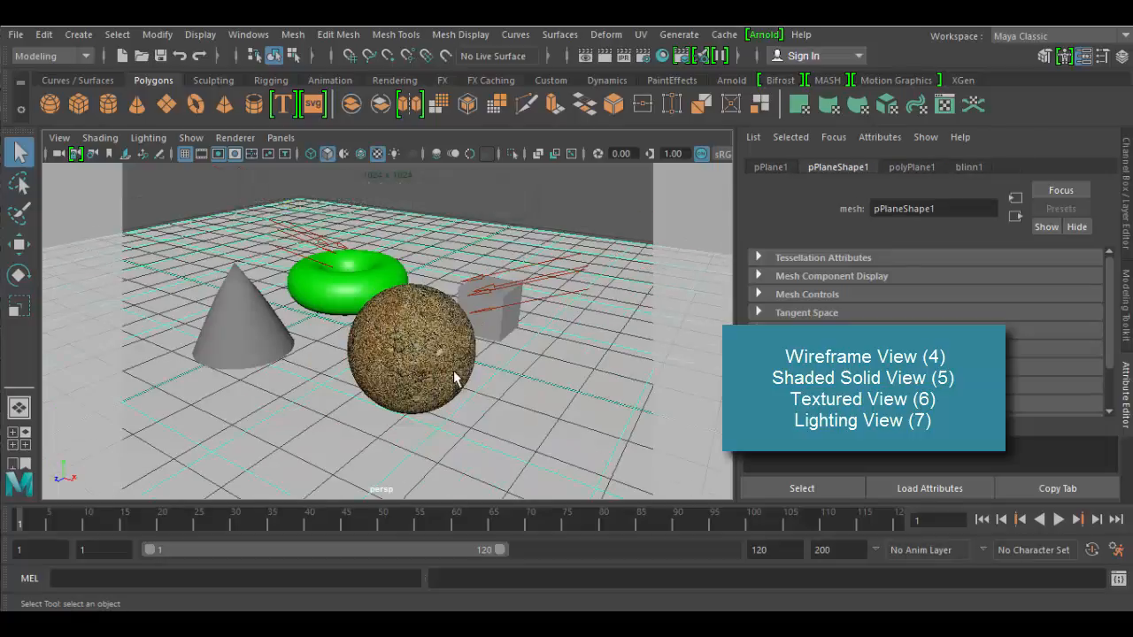
{"action": "mouse_move", "coordinate": [482, 371]}
{"action": "left_mouse_down", "text": "alt"}
{"action": "mouse_move", "coordinate": [331, 362]}
{"action": "mouse_move", "coordinate": [471, 367]}
{"action": "left_mouse_up", "text": "alt"}
{"action": "mouse_move", "coordinate": [471, 368]}
{"action": "right_mouse_down", "text": "alt"}
{"action": "mouse_move", "coordinate": [373, 317]}
{"action": "mouse_move", "coordinate": [400, 349]}
{"action": "mouse_move", "coordinate": [574, 403]}
{"action": "mouse_move", "coordinate": [553, 411]}
{"action": "mouse_move", "coordinate": [463, 354]}
{"action": "right_mouse_up", "text": "alt"}
{"action": "left_click_drag", "start_coordinate": [463, 354], "coordinate": [470, 384], "text": "alt"}
{"action": "key", "text": "7"}
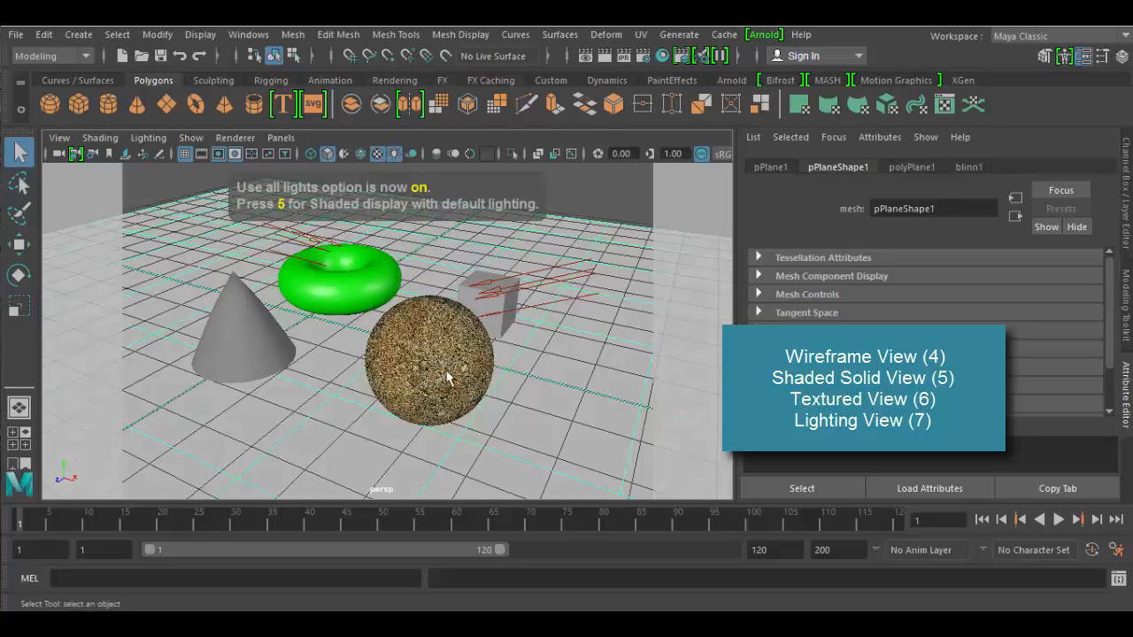
{"action": "left_click_drag", "start_coordinate": [390, 385], "coordinate": [624, 292], "text": "alt"}
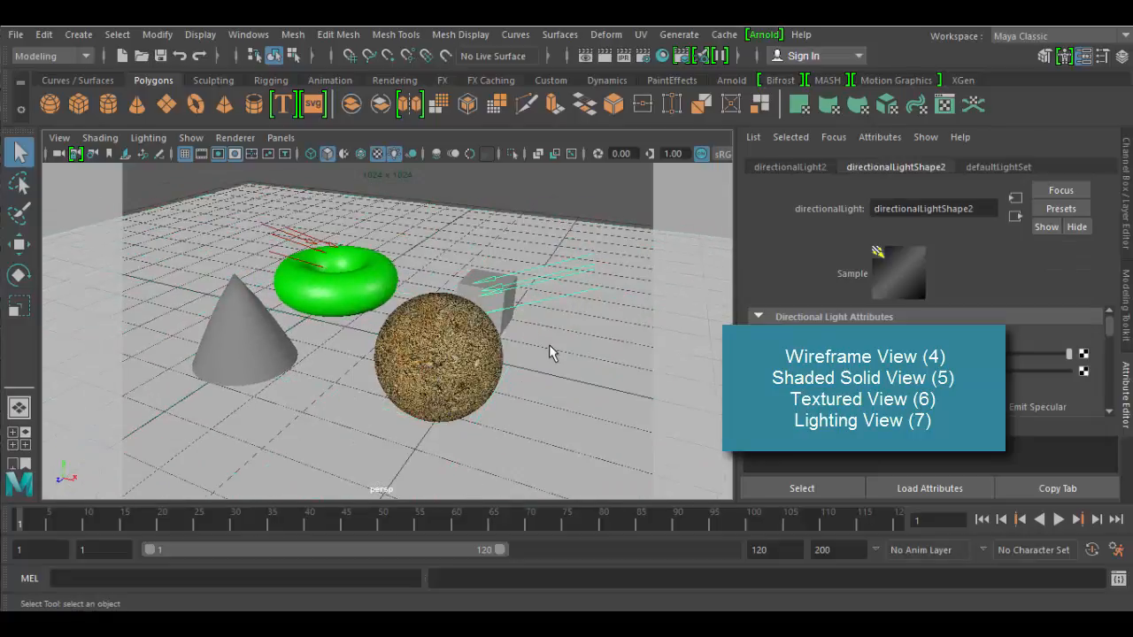
Rotate the directional light above the torus to a new direction with scene lighting displayed.
{"action": "left_click", "coordinate": [307, 238]}
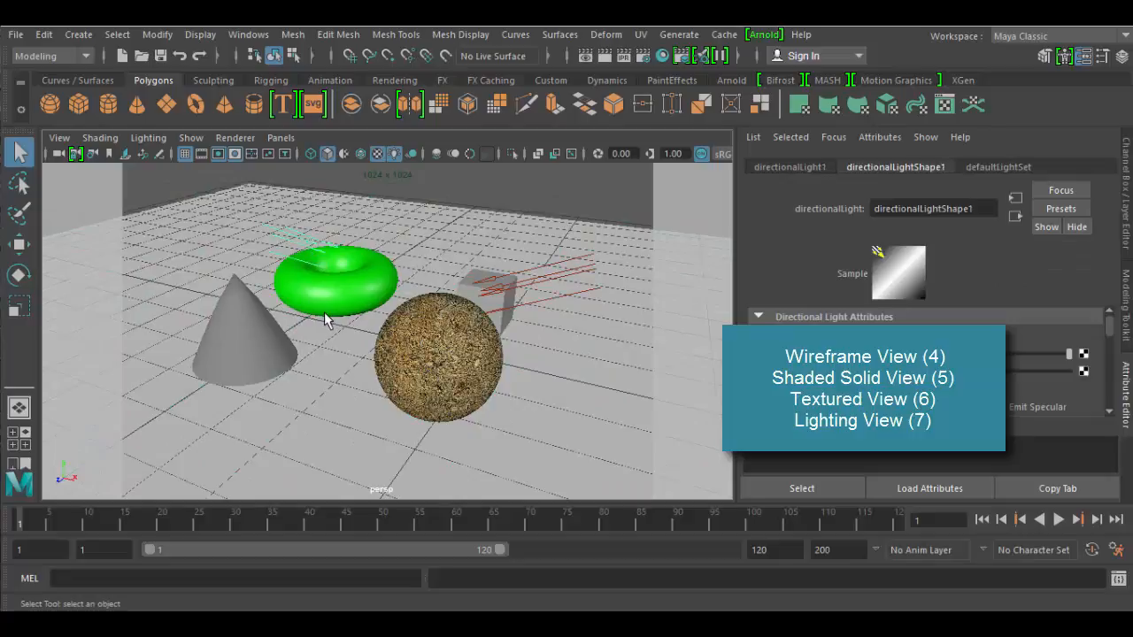
{"action": "key", "text": "e"}
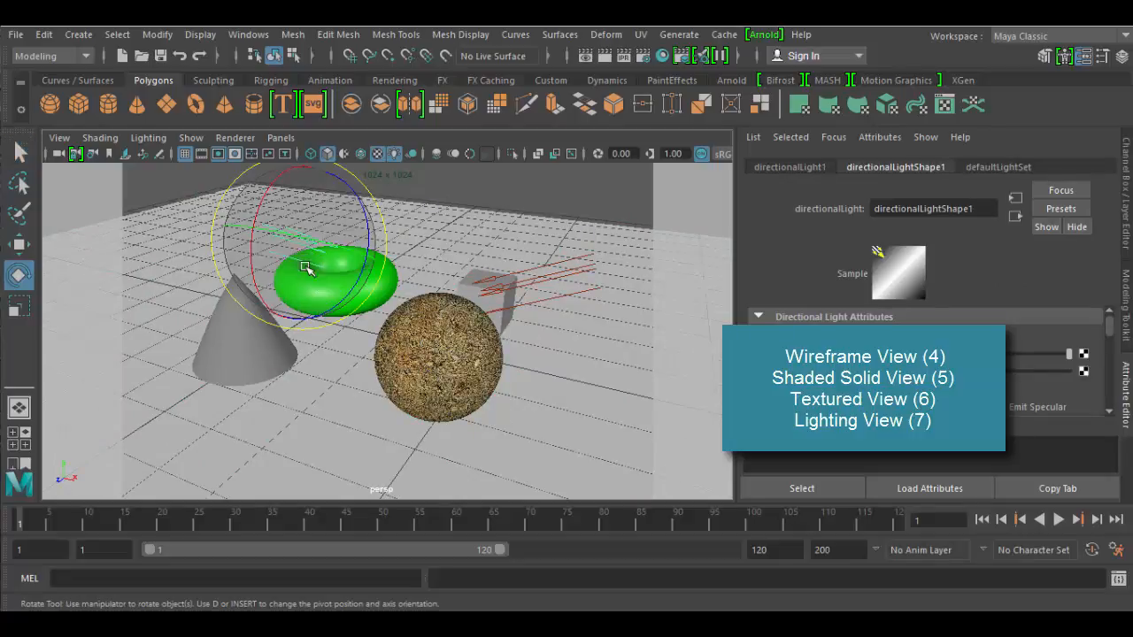
{"action": "left_click_drag", "start_coordinate": [257, 235], "coordinate": [455, 325]}
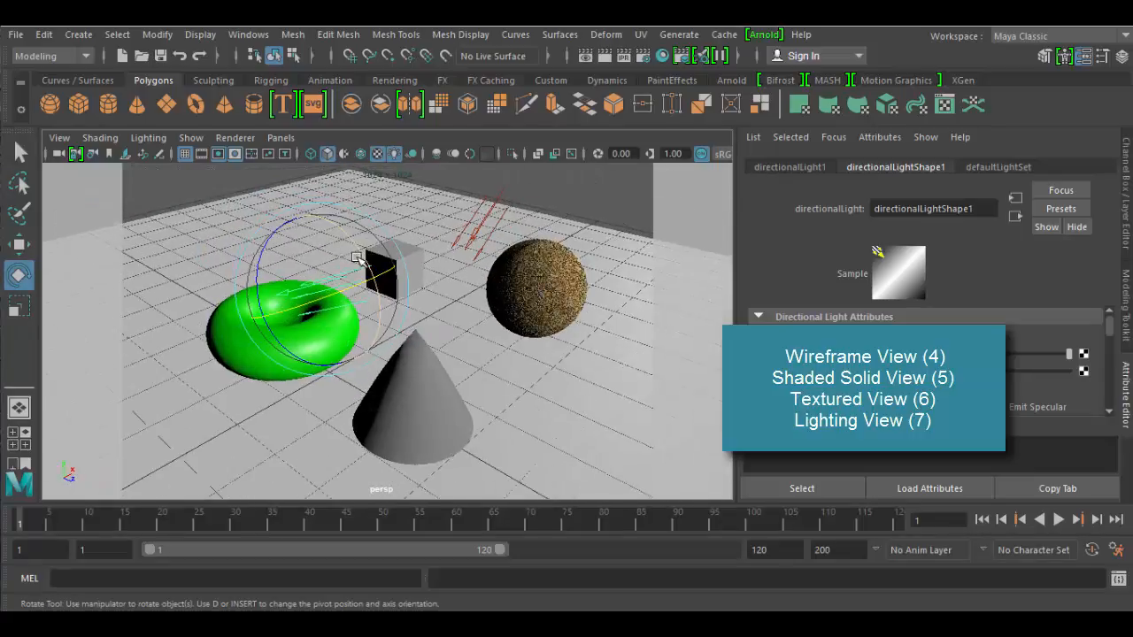
{"action": "key", "text": "7"}
{"action": "mouse_move", "coordinate": [368, 300]}
{"action": "left_mouse_down"}
{"action": "mouse_move", "coordinate": [362, 265]}
{"action": "mouse_move", "coordinate": [363, 284]}
{"action": "left_mouse_up"}
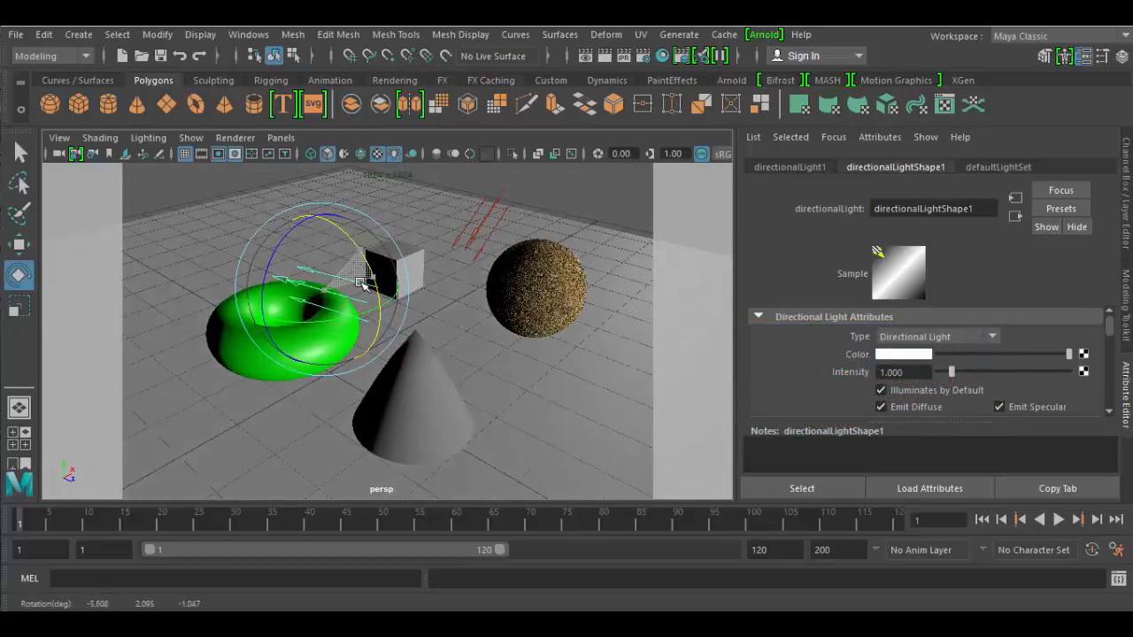
Compare the scene in wireframe, shaded, textured and scene-lighting display, ending with scene lighting on.
{"action": "right_click_drag", "start_coordinate": [526, 351], "coordinate": [540, 385], "text": "alt"}
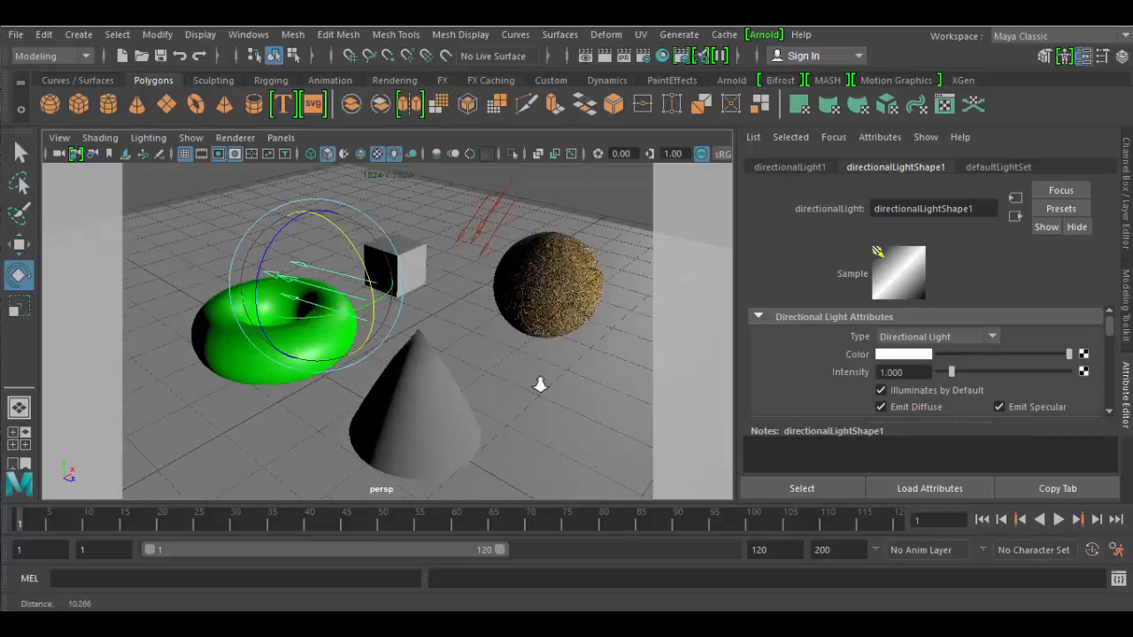
{"action": "middle_click_drag", "start_coordinate": [540, 385], "coordinate": [535, 368], "text": "alt"}
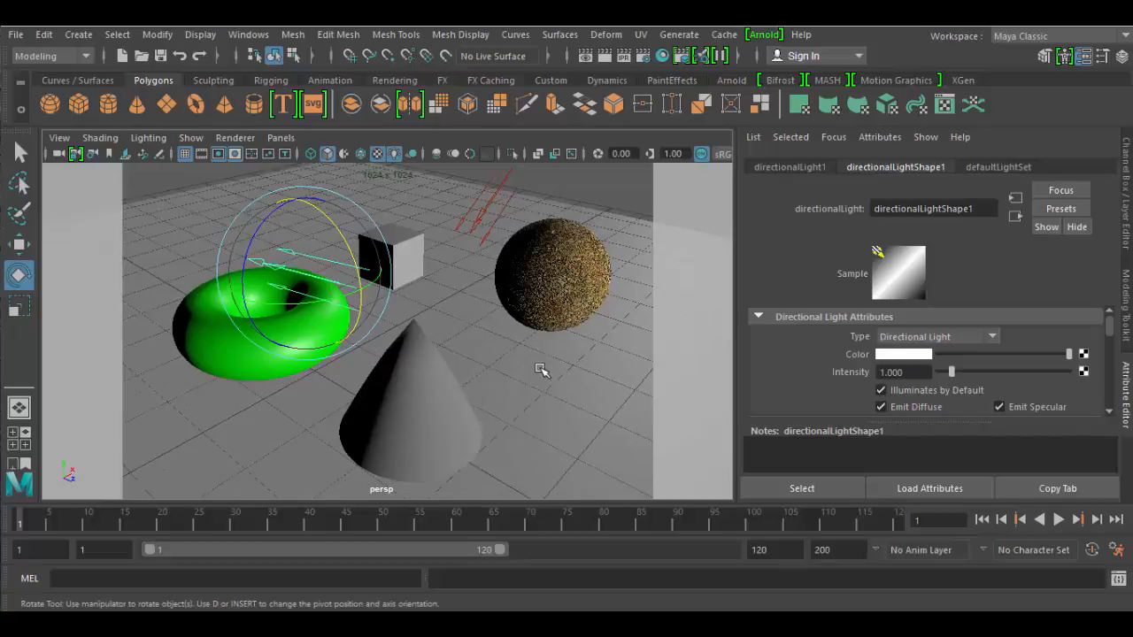
{"action": "key", "text": "4"}
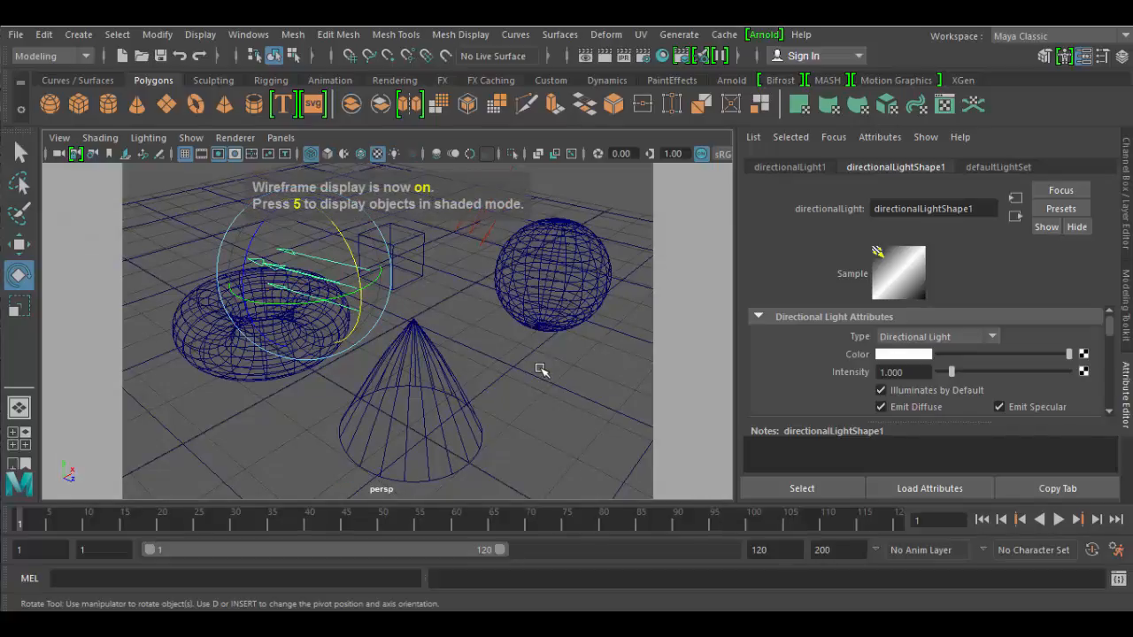
{"action": "key", "text": "5"}
{"action": "key", "text": "6"}
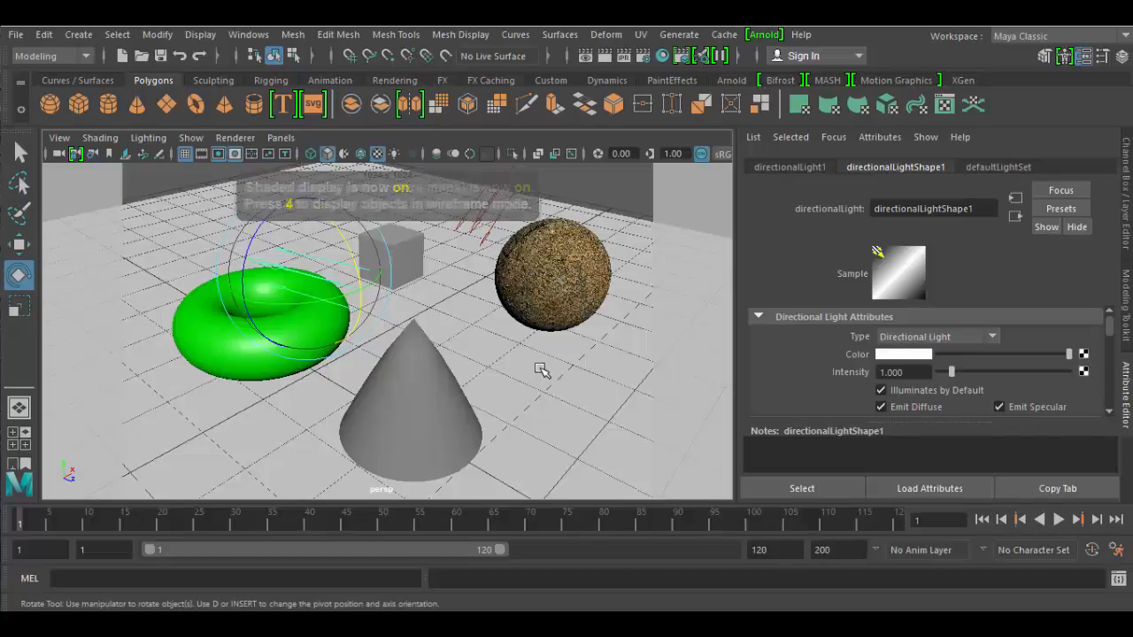
{"action": "key", "text": "7"}
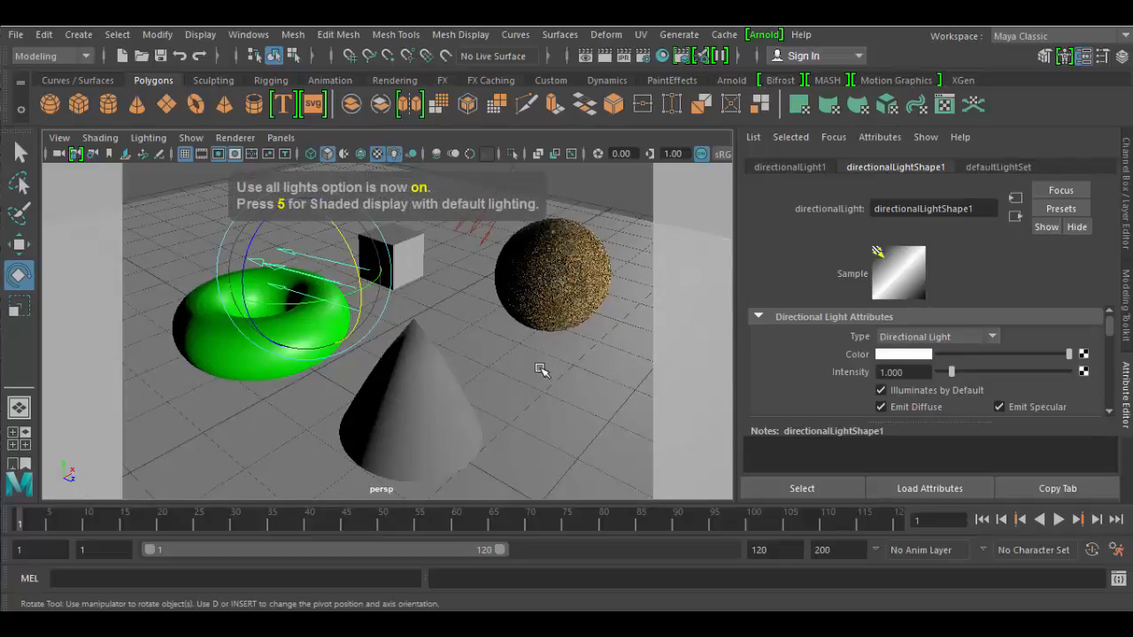
Render the current frame with Arnold and move the Render View window aside to uncover more of the viewport.
{"action": "left_click", "coordinate": [604, 57]}
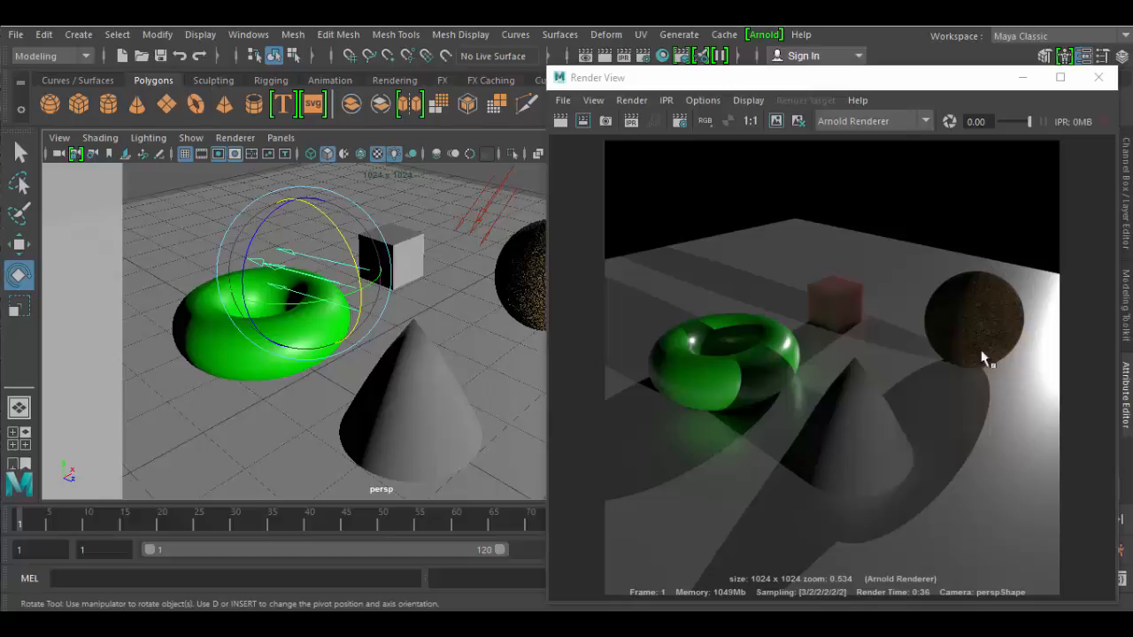
{"action": "left_click_drag", "start_coordinate": [817, 80], "coordinate": [859, 79]}
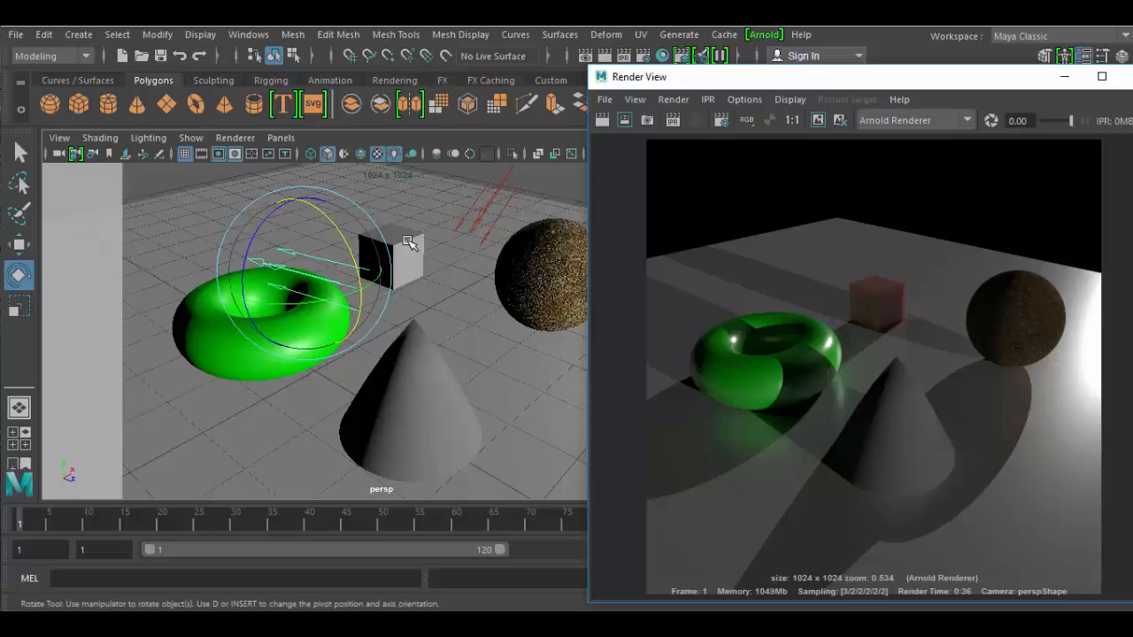
Compare the Arnold render with the viewport's wireframe, shaded, textured and scene-lighting displays in turn.
{"action": "left_click_drag", "start_coordinate": [496, 354], "coordinate": [458, 354], "text": "alt"}
{"action": "key", "text": "4"}
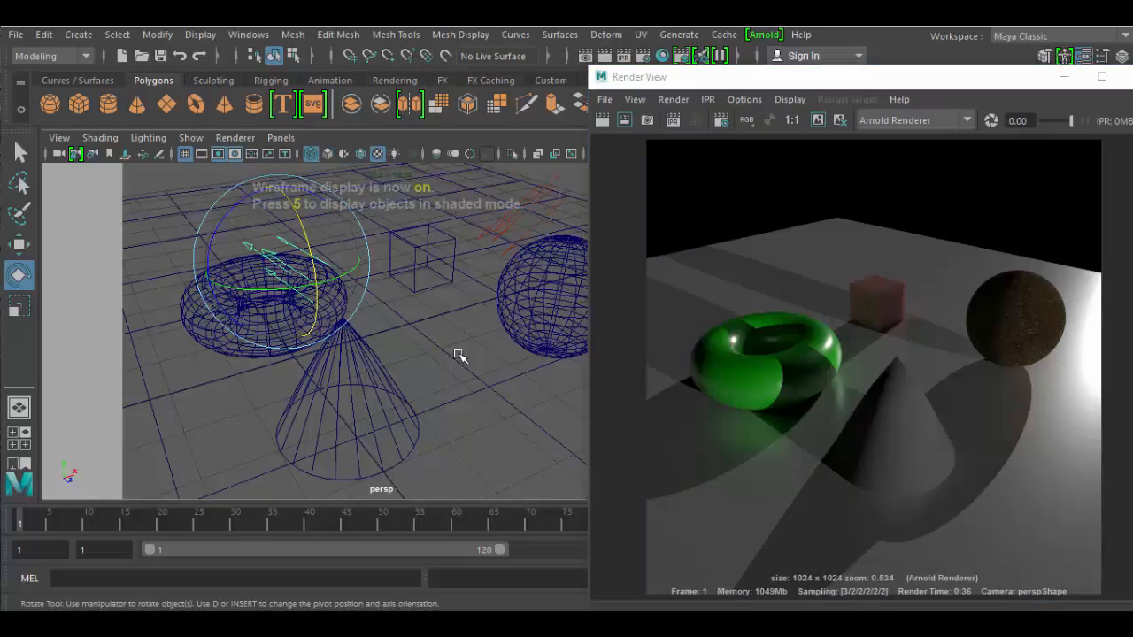
{"action": "key", "text": "5"}
{"action": "key", "text": "6"}
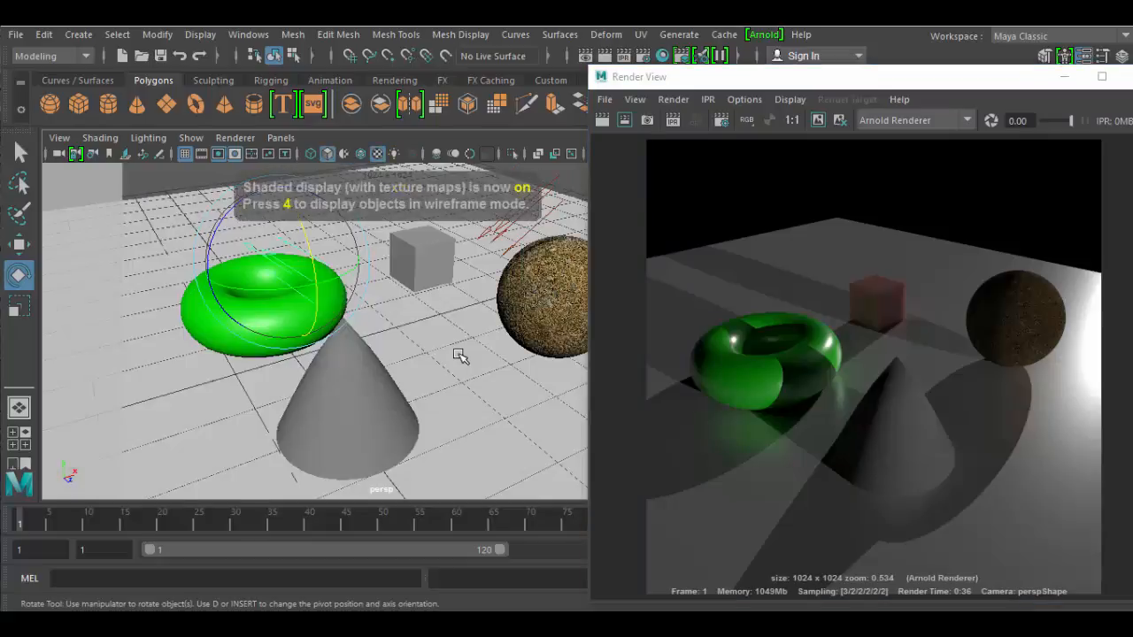
{"action": "key", "text": "7"}
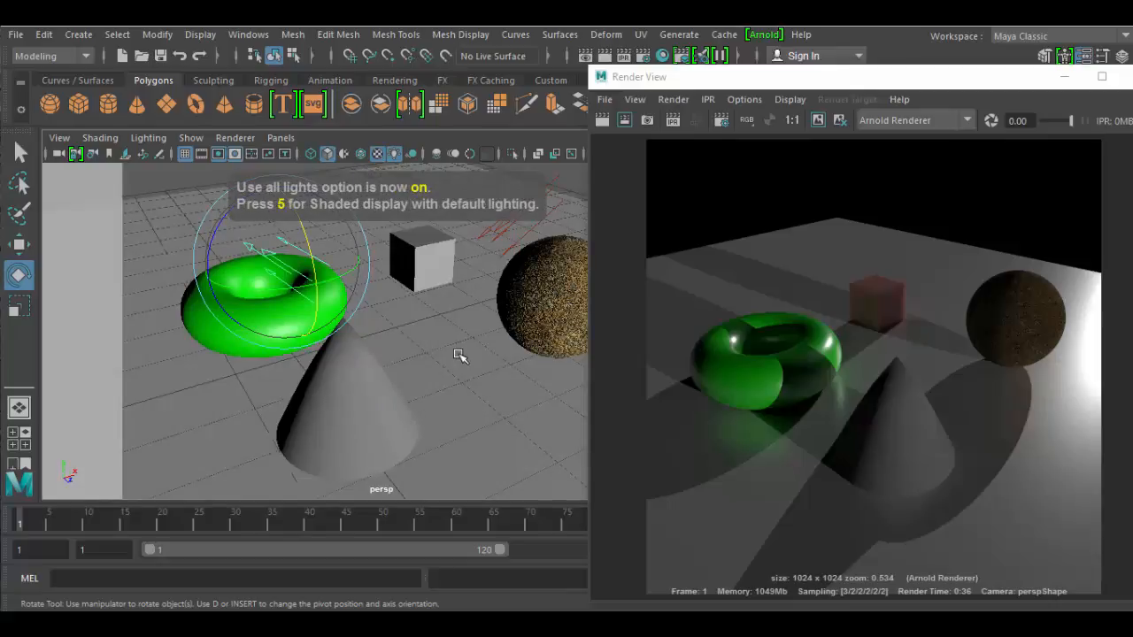